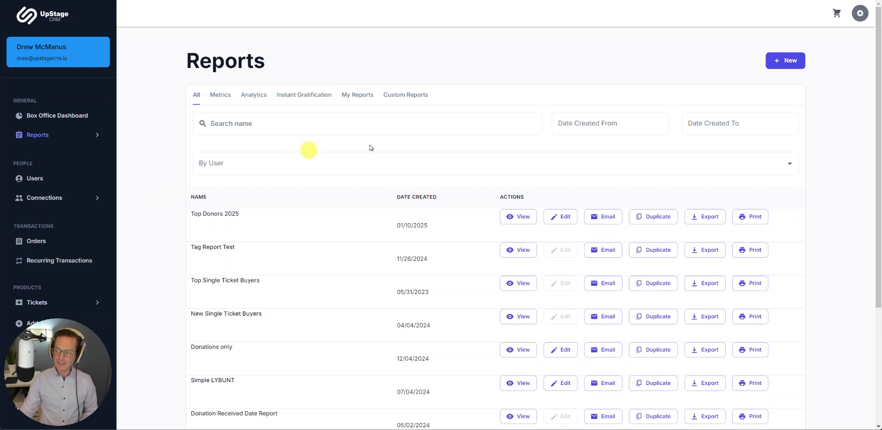
- Start a new Analytics report and name it First Time Ticket Buyers
{"action": "left_click", "coordinate": [788, 62]}
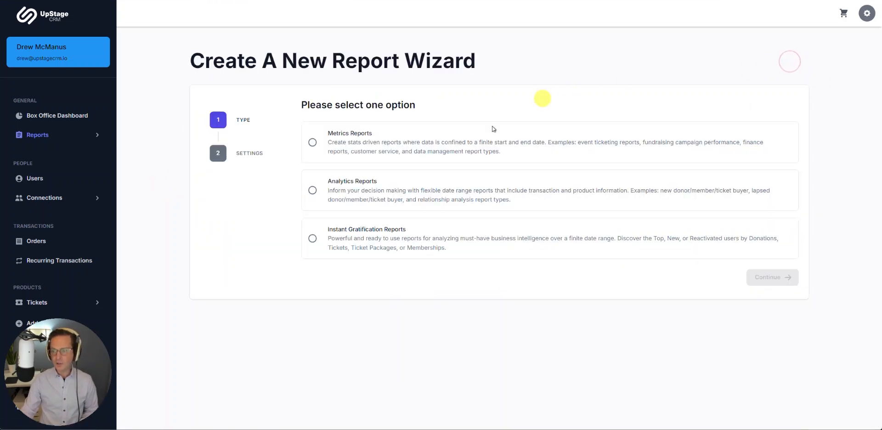
{"action": "left_click", "coordinate": [314, 189]}
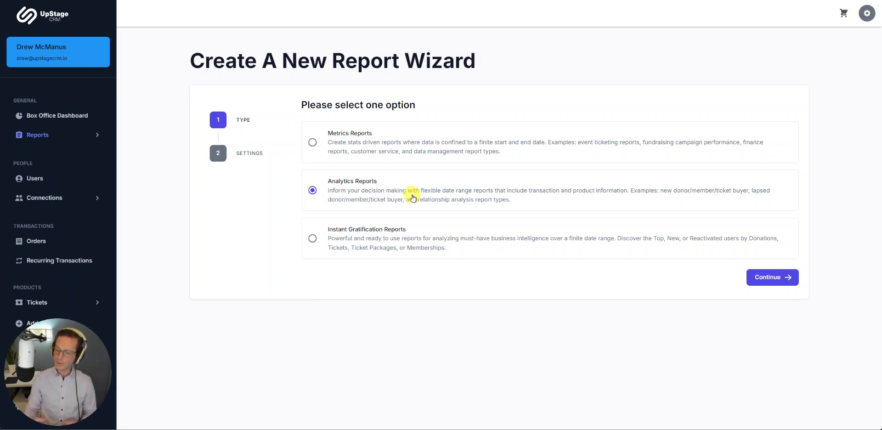
{"action": "left_click", "coordinate": [782, 278]}
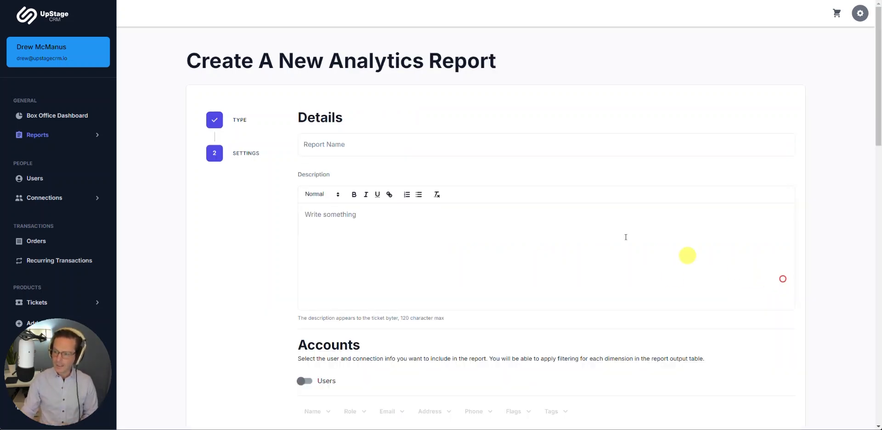
{"action": "left_click", "coordinate": [352, 152]}
{"action": "type", "text": "Fir"}
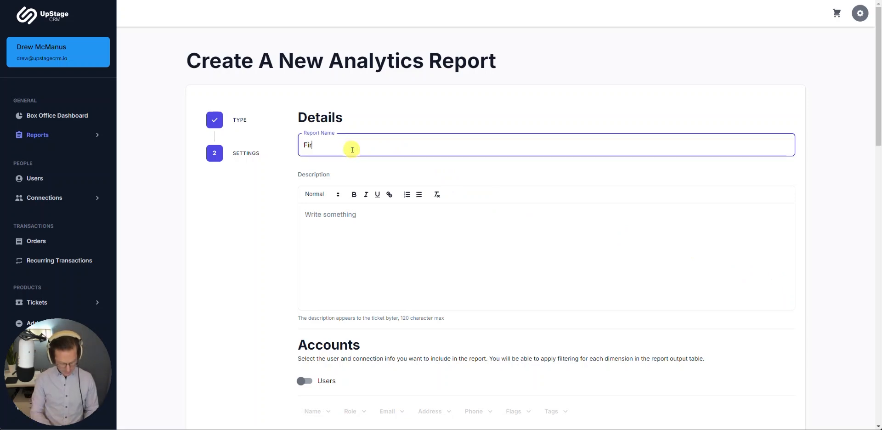
{"action": "type", "text": "st Time Ticket Buyers"}
- Include users in the report with their First Name, Last Name and Primary Email
{"action": "scroll", "coordinate": [253, 216], "scroll_direction": "down", "scroll_amount": 2}
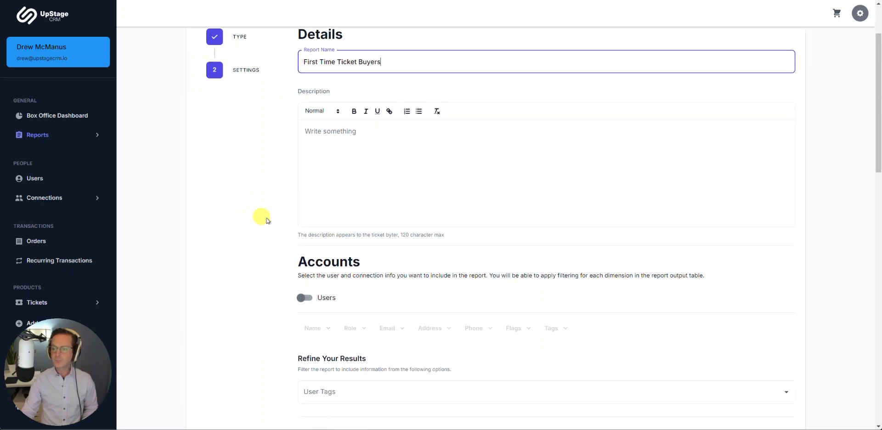
{"action": "left_click", "coordinate": [304, 302]}
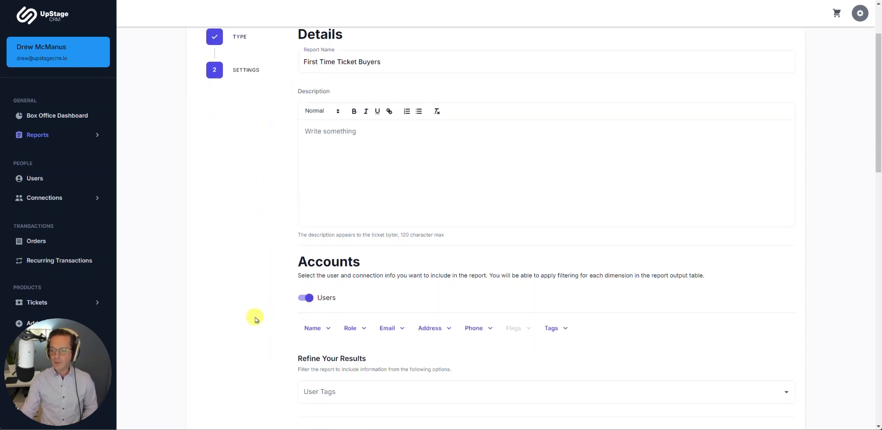
{"action": "left_click", "coordinate": [316, 328]}
{"action": "left_click", "coordinate": [314, 305]}
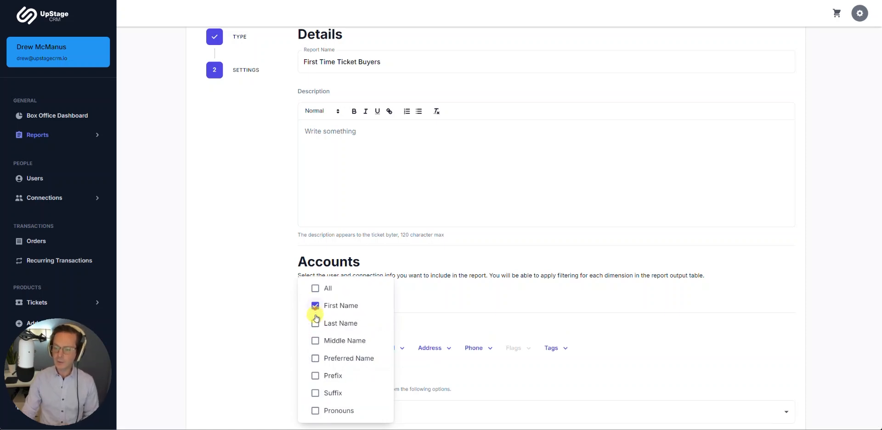
{"action": "left_click", "coordinate": [315, 323]}
{"action": "left_click", "coordinate": [283, 379]}
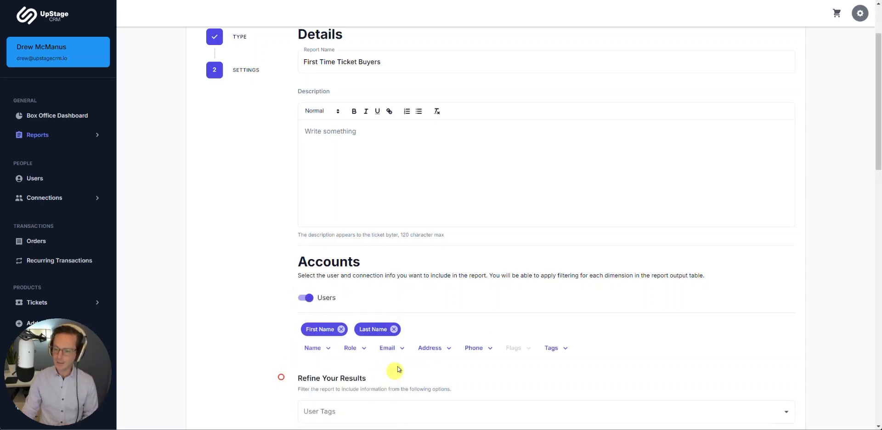
{"action": "left_click", "coordinate": [395, 348]}
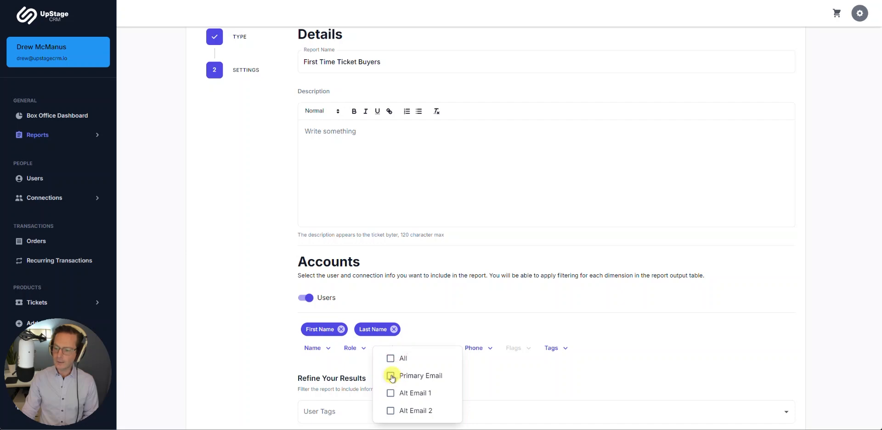
{"action": "left_click", "coordinate": [394, 377]}
{"action": "left_click", "coordinate": [271, 379]}
- Enable Purchased Event Ticket as the product type in the transaction data
{"action": "scroll", "coordinate": [271, 379], "scroll_direction": "down", "scroll_amount": 5}
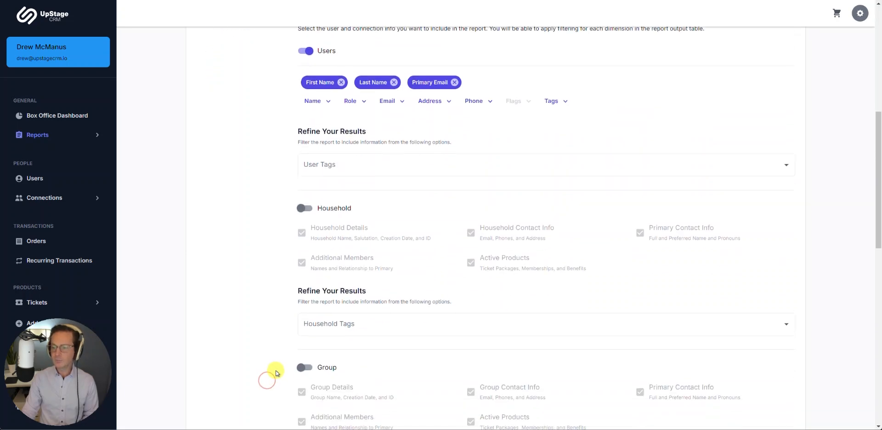
{"action": "scroll", "coordinate": [298, 302], "scroll_direction": "down", "scroll_amount": 10}
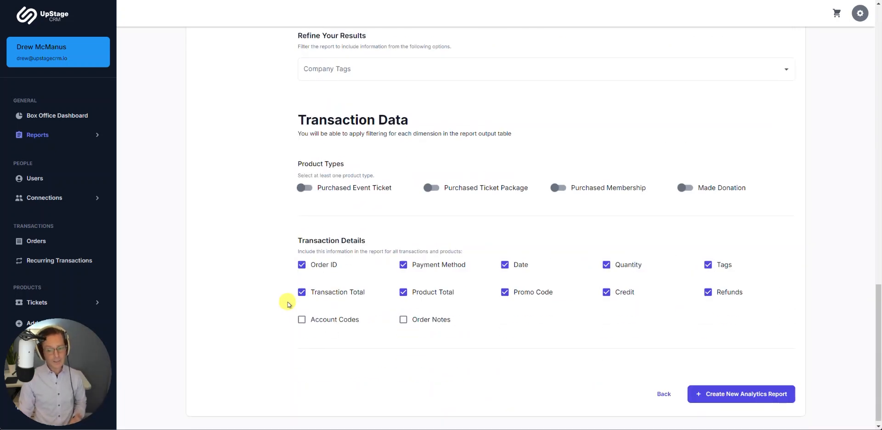
{"action": "left_click", "coordinate": [305, 187]}
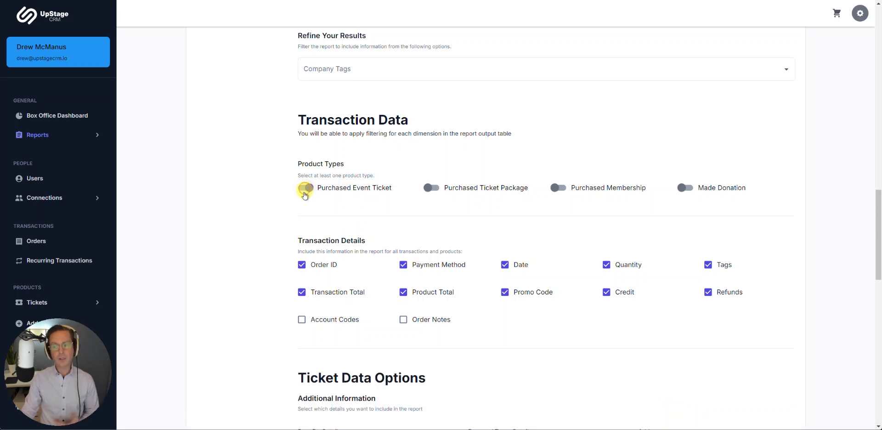
- Exclude Order ID, Quantity, Tags, Promo Code, Credit and Refunds from the transaction details
{"action": "scroll", "coordinate": [285, 240], "scroll_direction": "down", "scroll_amount": 2}
{"action": "left_click", "coordinate": [302, 182]}
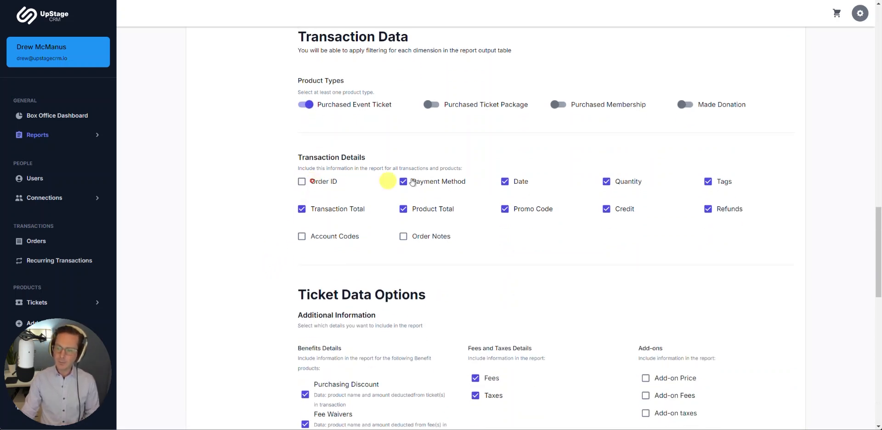
{"action": "left_click", "coordinate": [606, 181]}
{"action": "left_click", "coordinate": [708, 182]}
{"action": "left_click", "coordinate": [505, 209]}
{"action": "left_click", "coordinate": [606, 209]}
{"action": "left_click", "coordinate": [708, 209]}
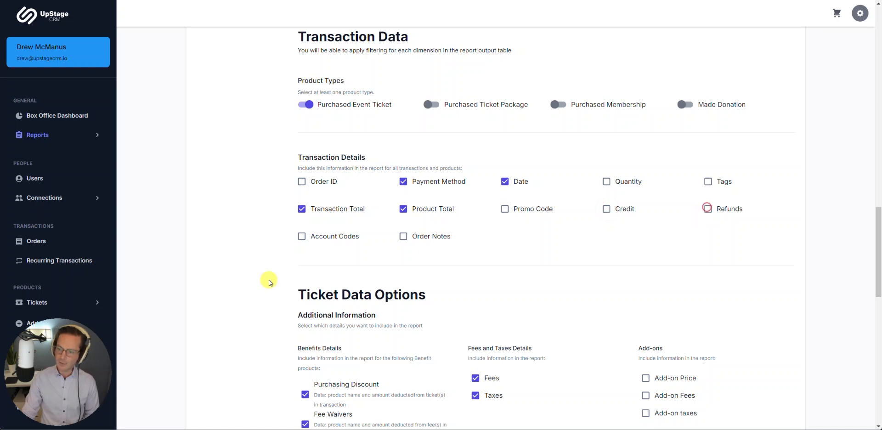
- Exclude Purchasing Discount, Fee Waivers and Vouchers from the ticket benefits details
{"action": "scroll", "coordinate": [256, 288], "scroll_direction": "down", "scroll_amount": 3}
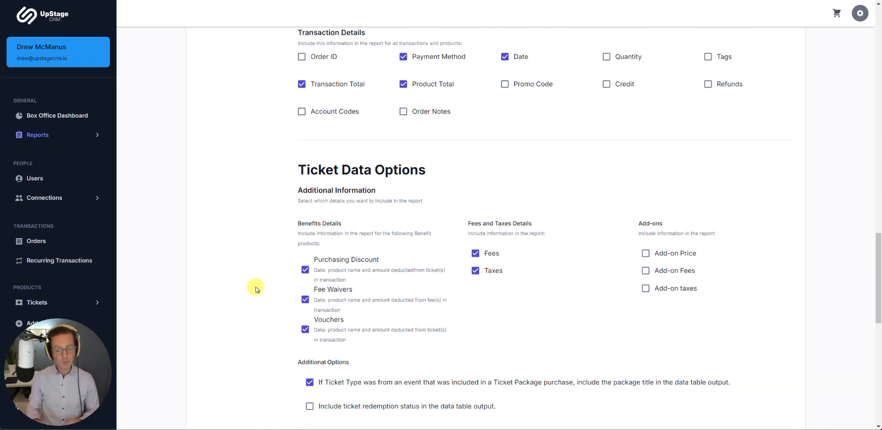
{"action": "left_click", "coordinate": [306, 269]}
{"action": "left_click", "coordinate": [305, 300]}
{"action": "left_click", "coordinate": [305, 330]}
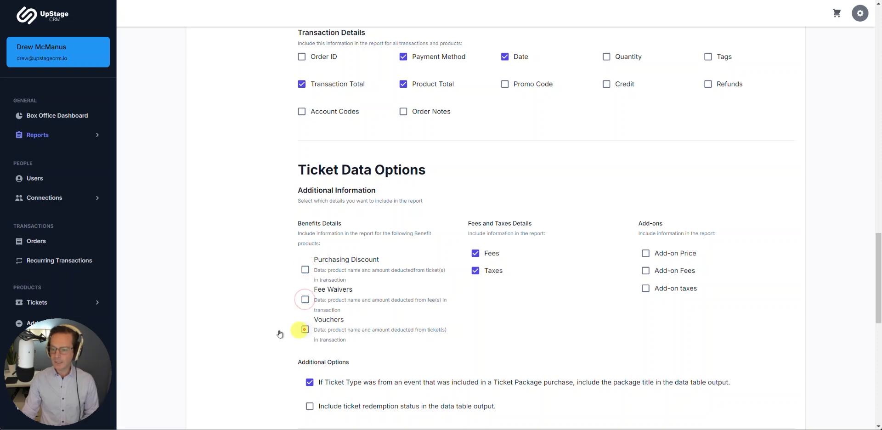
- Limit the ticket results to the Modern Dance Recital event (01/18/2025, 8:00 PM)
{"action": "scroll", "coordinate": [271, 330], "scroll_direction": "down", "scroll_amount": 6}
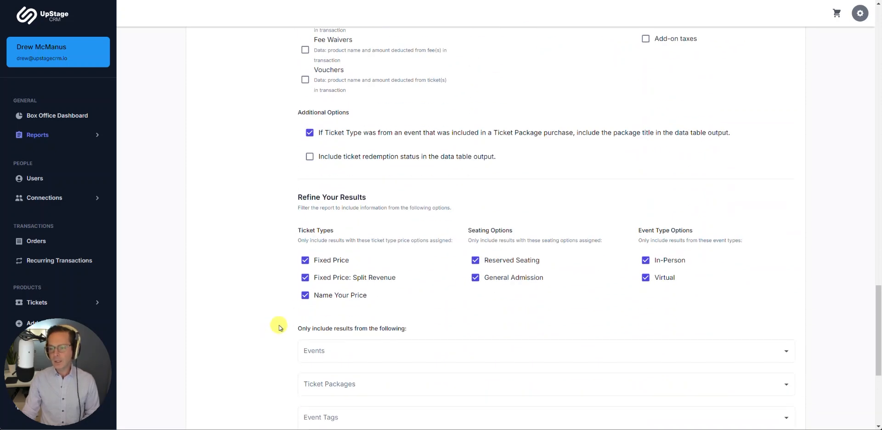
{"action": "scroll", "coordinate": [279, 327], "scroll_direction": "down", "scroll_amount": 1}
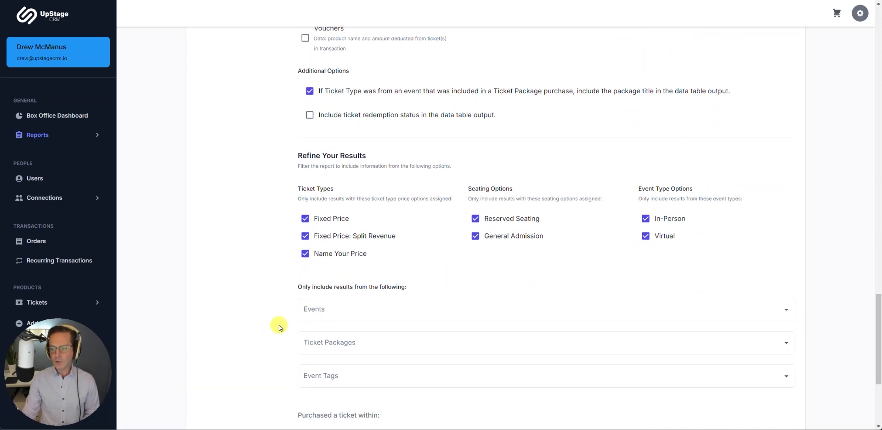
{"action": "left_click", "coordinate": [337, 310]}
{"action": "type", "text": "modern"}
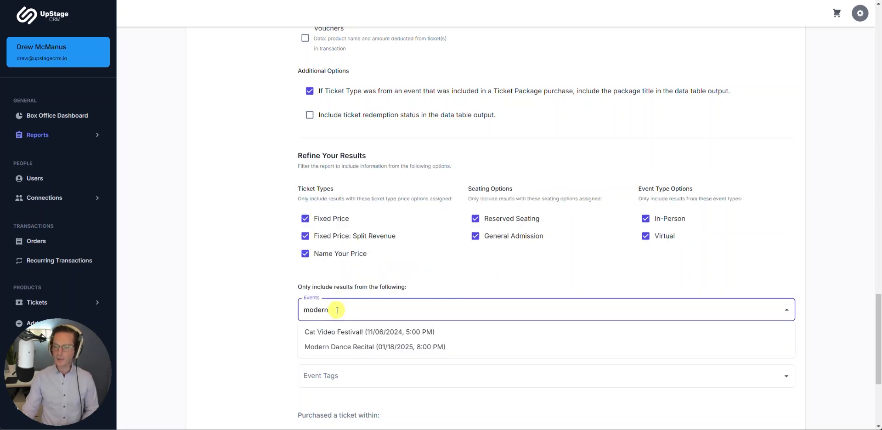
{"action": "left_click", "coordinate": [340, 347]}
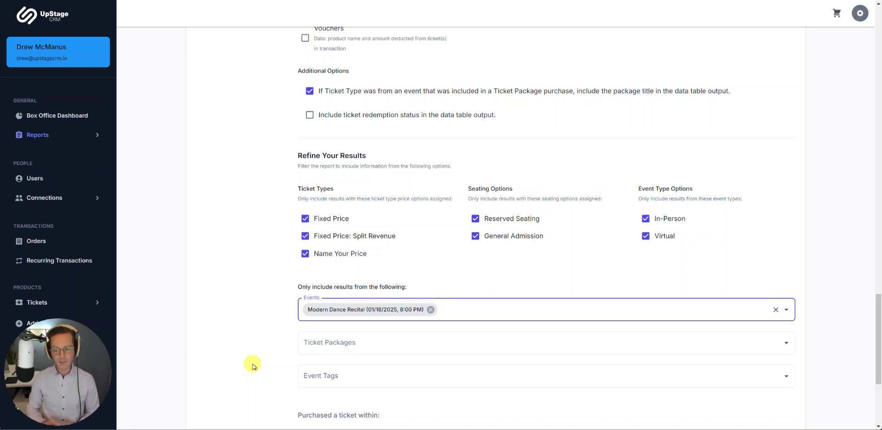
- Set the range for having purchased a ticket from 01/01/2025 to 01/16/2025
{"action": "scroll", "coordinate": [252, 367], "scroll_direction": "down", "scroll_amount": 4}
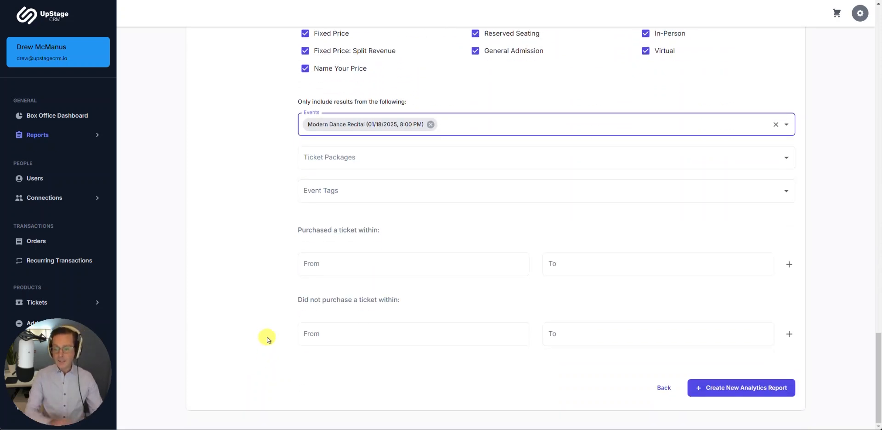
{"action": "left_click", "coordinate": [357, 267]}
{"action": "left_click", "coordinate": [364, 128]}
{"action": "left_click", "coordinate": [379, 163]}
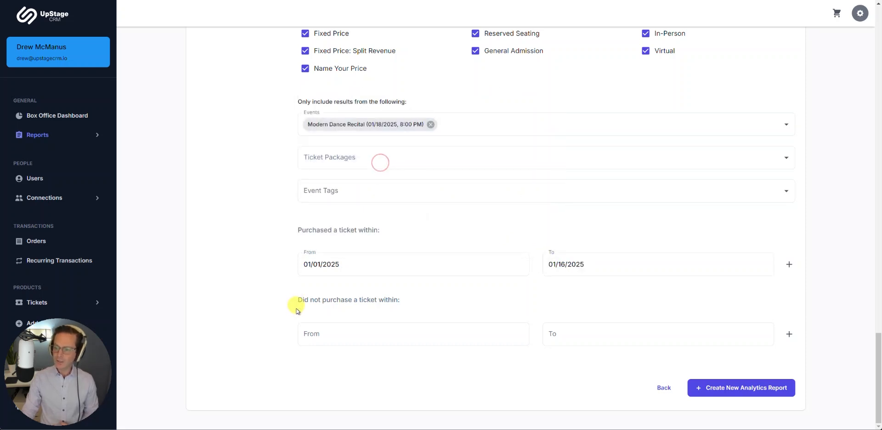
- Set the range for not having purchased a ticket from 01/01/2014 to 12/31/2024
{"action": "left_click", "coordinate": [310, 334]}
{"action": "type", "text": "01/01/"}
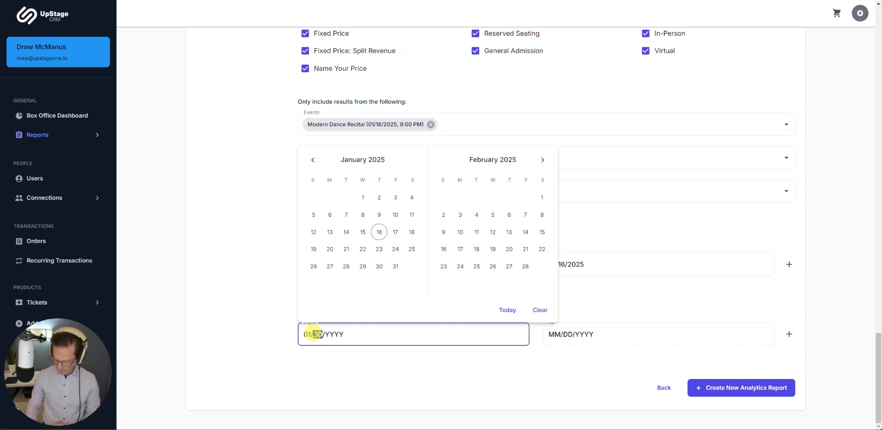
{"action": "type", "text": "2014"}
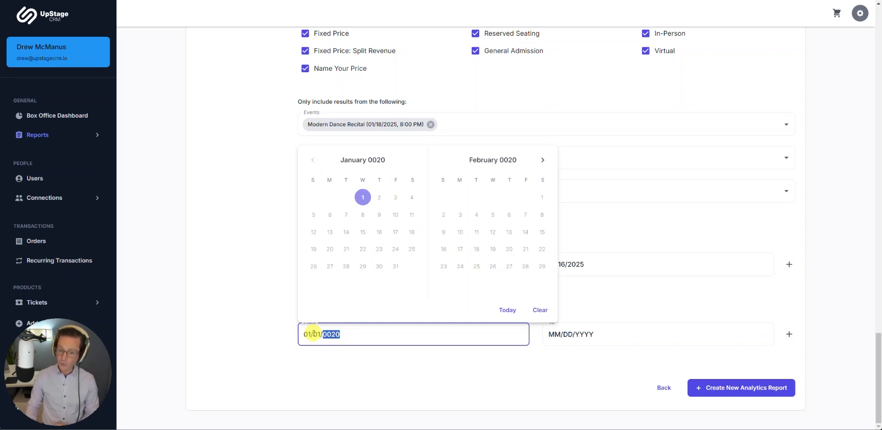
{"action": "left_click", "coordinate": [565, 337]}
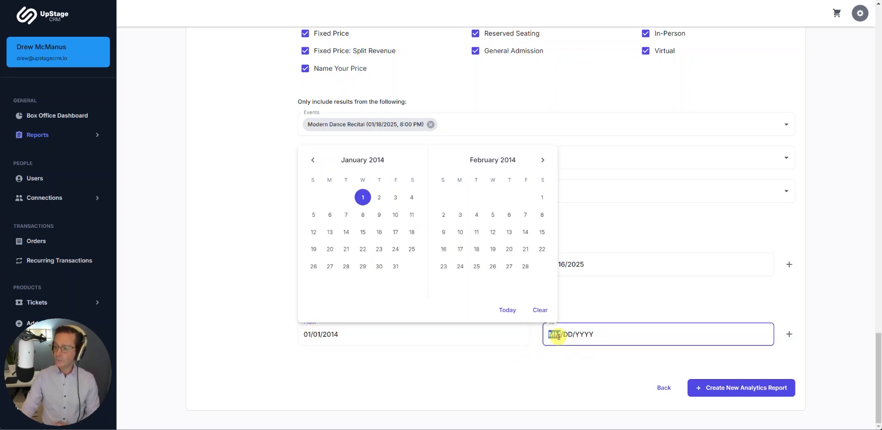
{"action": "type", "text": "12/31/"}
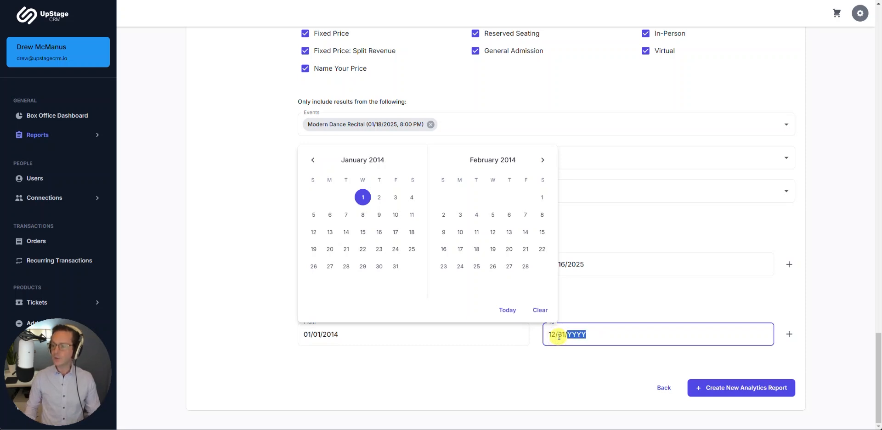
{"action": "type", "text": "2024"}
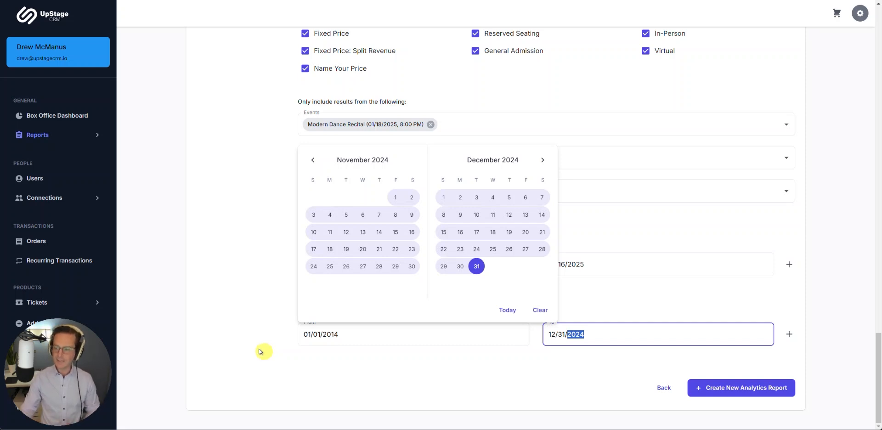
{"action": "left_click", "coordinate": [256, 347]}
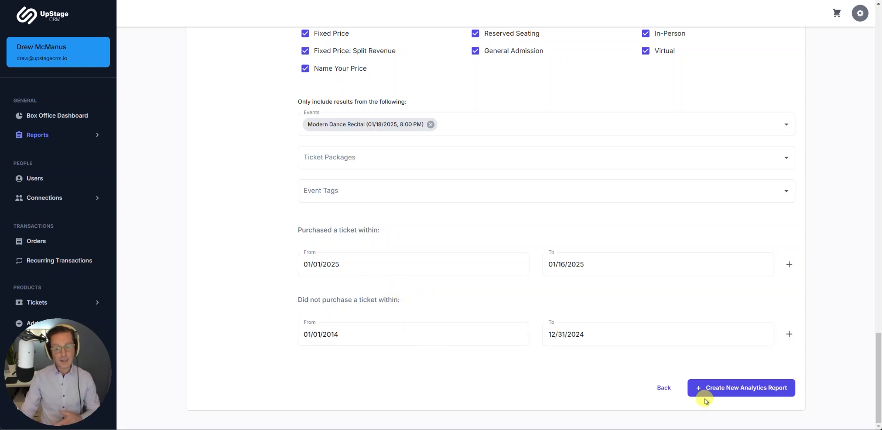
- Create the analytics report and review its date conditions and the table of ticket buyers
{"action": "left_click", "coordinate": [737, 387]}
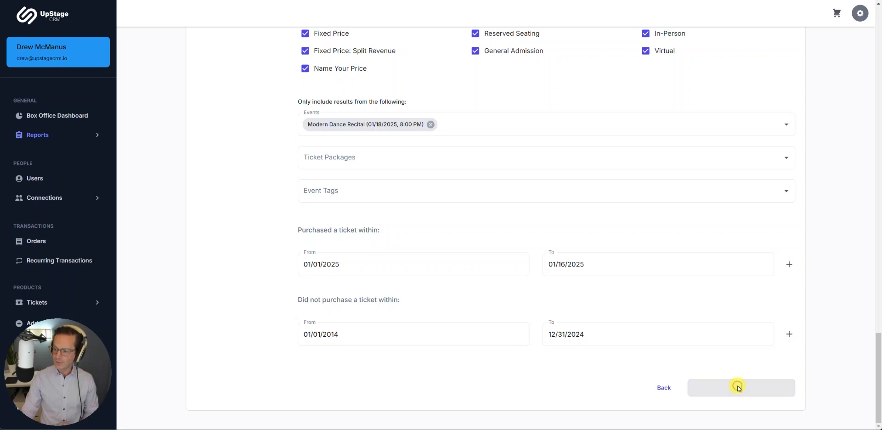
{"action": "scroll", "coordinate": [177, 327], "scroll_direction": "down", "scroll_amount": 2}
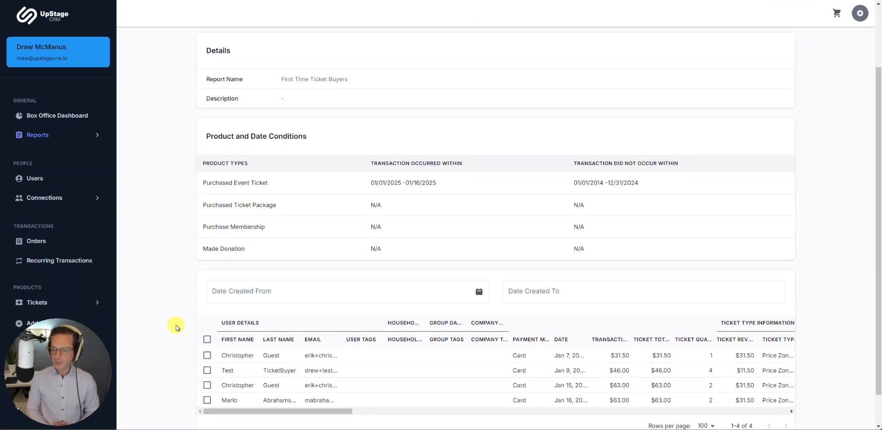
{"action": "scroll", "coordinate": [176, 325], "scroll_direction": "down", "scroll_amount": 1}
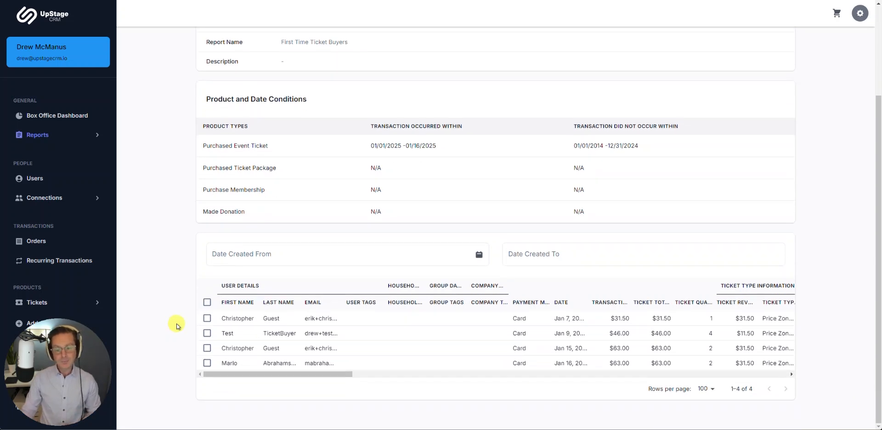
{"action": "scroll", "coordinate": [229, 170], "scroll_direction": "up", "scroll_amount": 2}
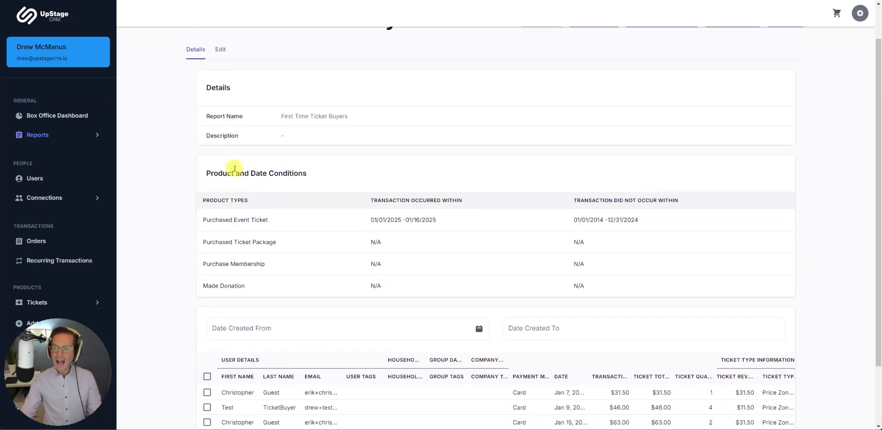
{"action": "scroll", "coordinate": [251, 158], "scroll_direction": "up", "scroll_amount": 1}
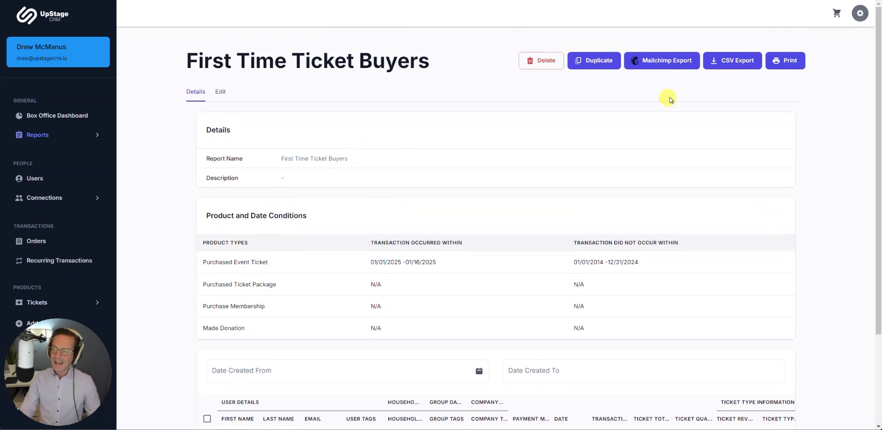
- Start a Mailchimp export of the report with First Name and Last Name included, and continue to the Organize settings
{"action": "left_click", "coordinate": [669, 62]}
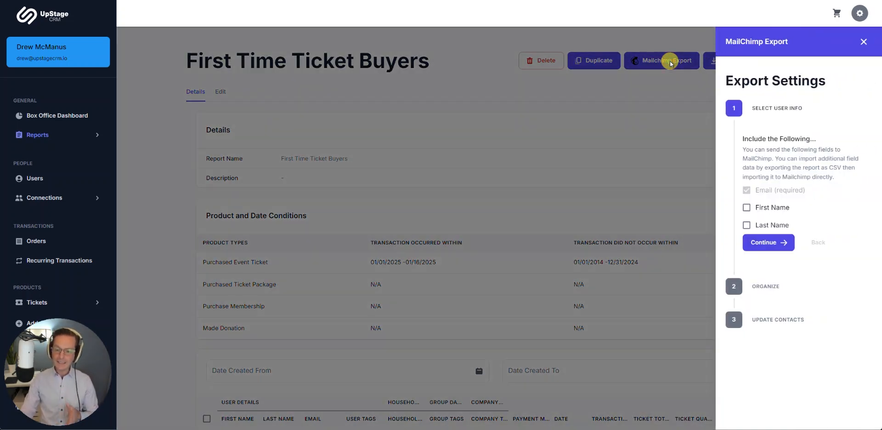
{"action": "left_click", "coordinate": [746, 208]}
{"action": "left_click", "coordinate": [746, 226]}
{"action": "left_click", "coordinate": [765, 244]}
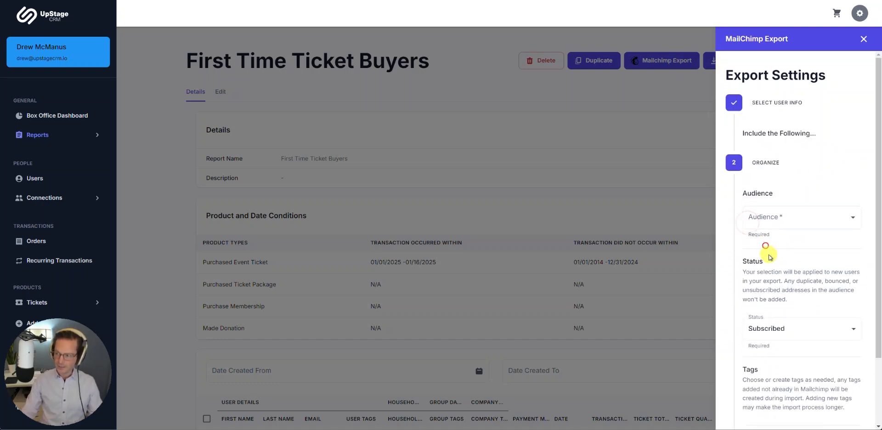
- Choose the UpStage Technologies audience, check the existing tags, continue to the Update Contacts settings, and close the Mailchimp export without sending it
{"action": "left_click", "coordinate": [790, 191]}
{"action": "left_click", "coordinate": [789, 211]}
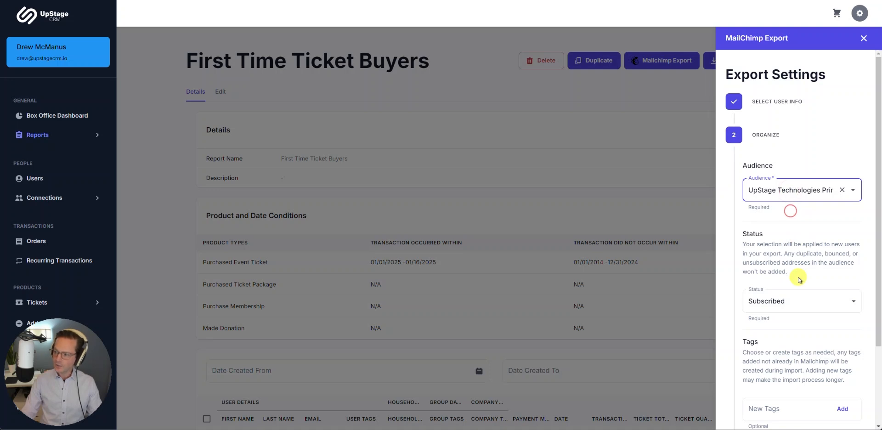
{"action": "scroll", "coordinate": [795, 257], "scroll_direction": "down", "scroll_amount": 3}
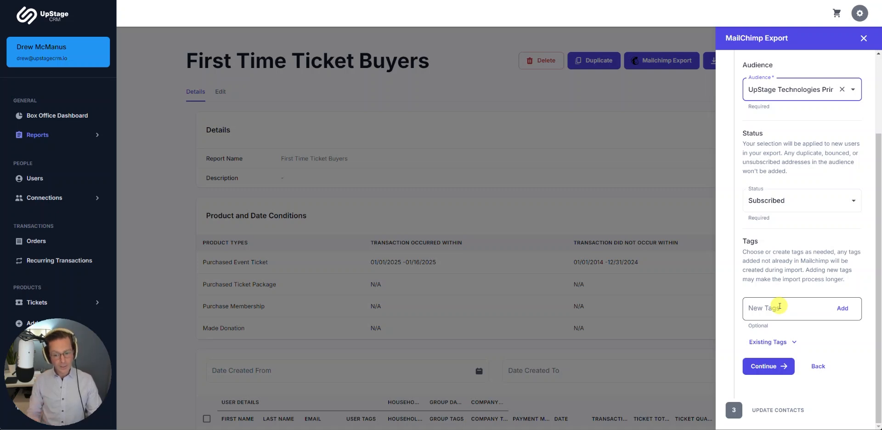
{"action": "left_click", "coordinate": [776, 342]}
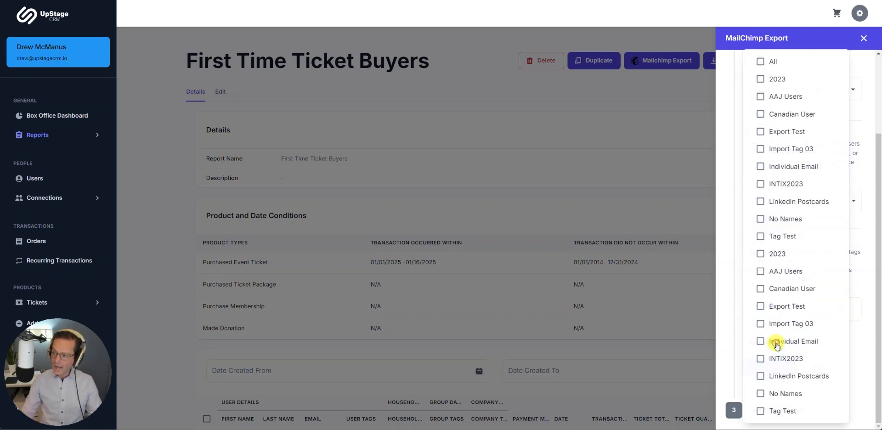
{"action": "left_click", "coordinate": [736, 326]}
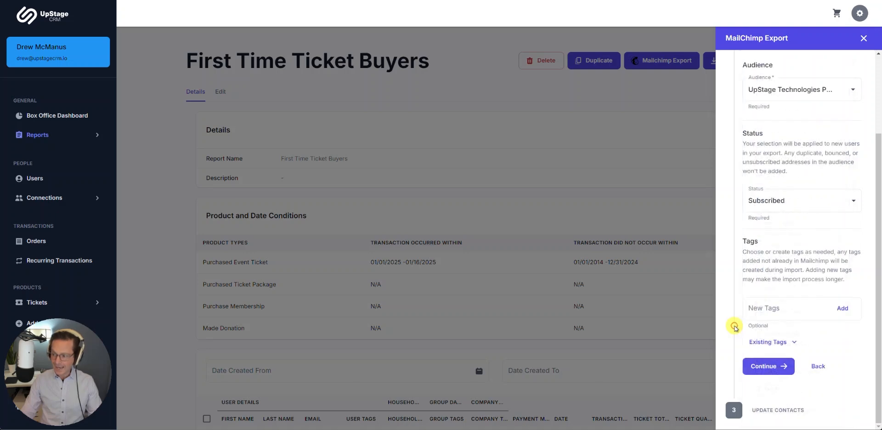
{"action": "left_click", "coordinate": [763, 366]}
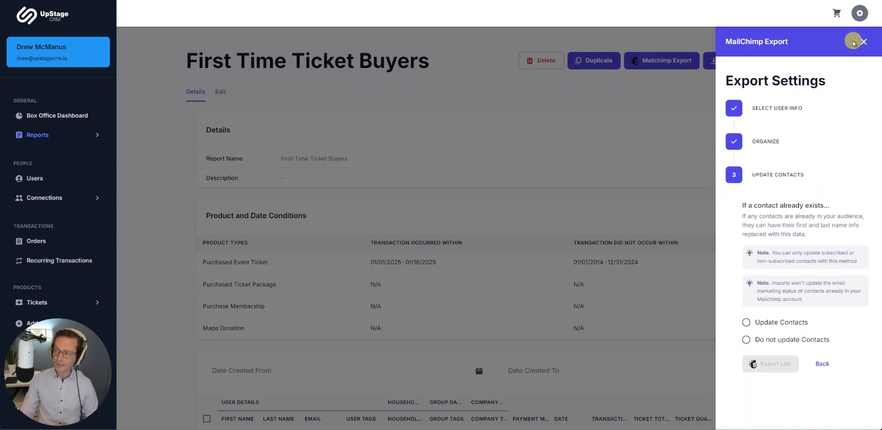
{"action": "left_click", "coordinate": [864, 42]}
- Filter the ticket buyers table to rows with a Ticket Total greater than 50
{"action": "scroll", "coordinate": [257, 177], "scroll_direction": "down", "scroll_amount": 3}
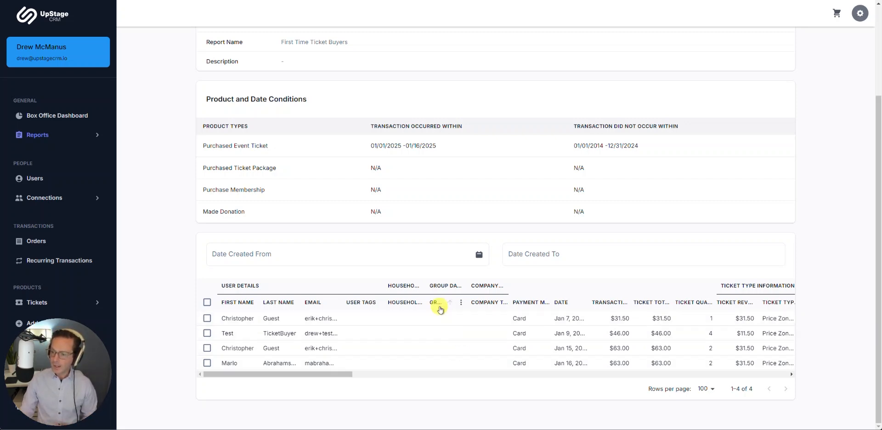
{"action": "left_click", "coordinate": [461, 302]}
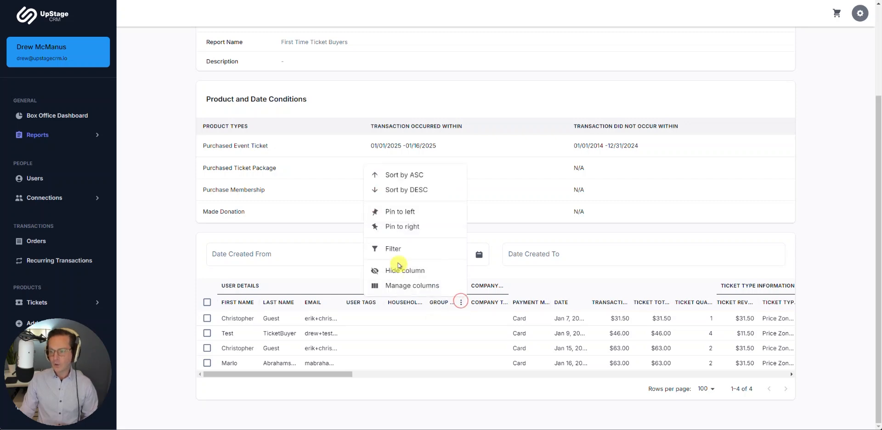
{"action": "left_click", "coordinate": [395, 247]}
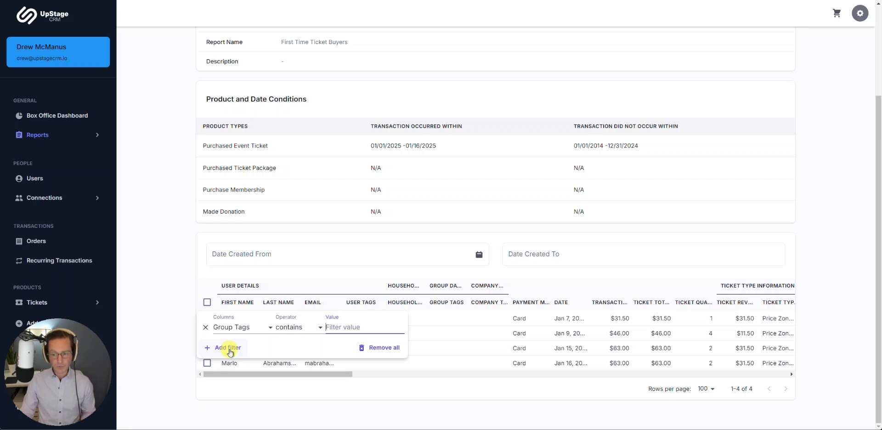
{"action": "left_click", "coordinate": [235, 330]}
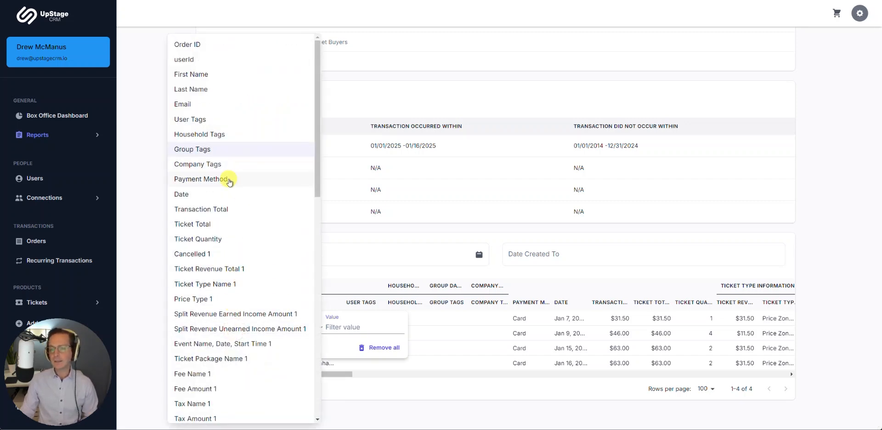
{"action": "left_click", "coordinate": [205, 224]}
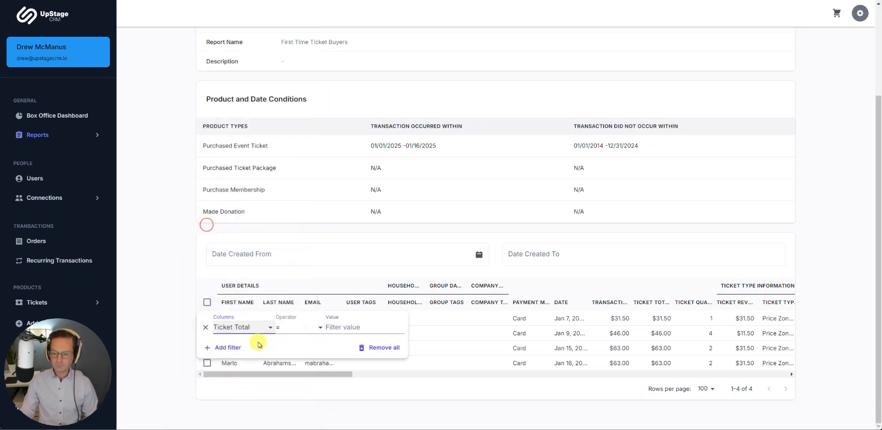
{"action": "left_click", "coordinate": [298, 333]}
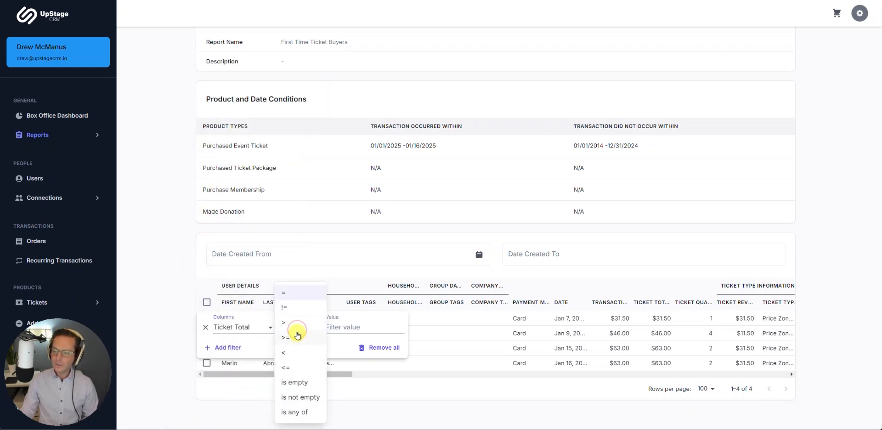
{"action": "left_click", "coordinate": [289, 325]}
{"action": "left_click", "coordinate": [355, 327]}
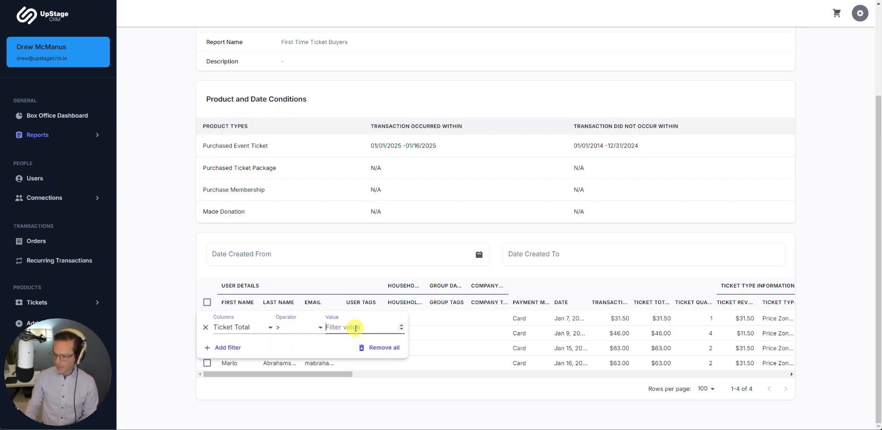
{"action": "type", "text": "50"}
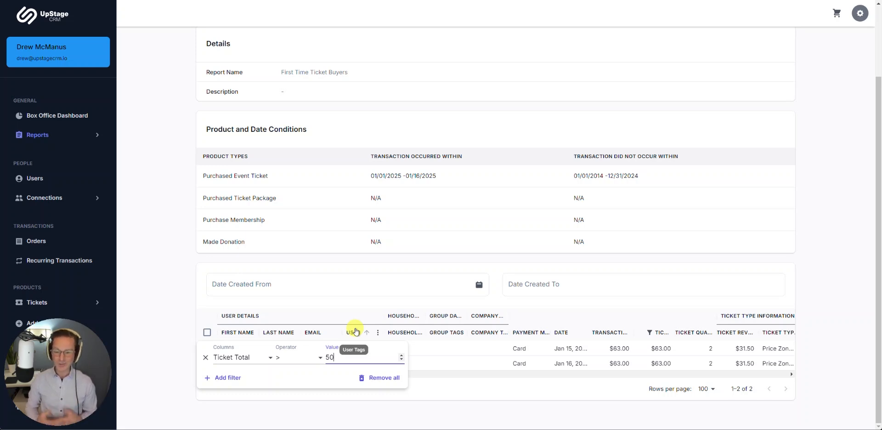
{"action": "left_click", "coordinate": [229, 378]}
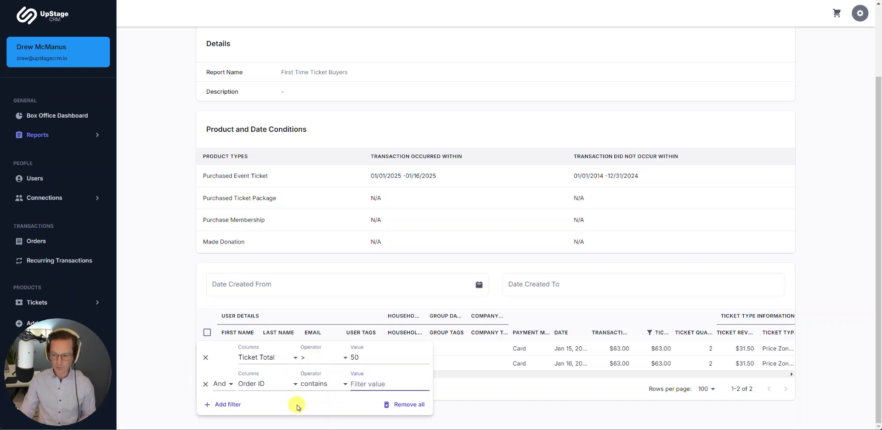
{"action": "left_click", "coordinate": [417, 407]}
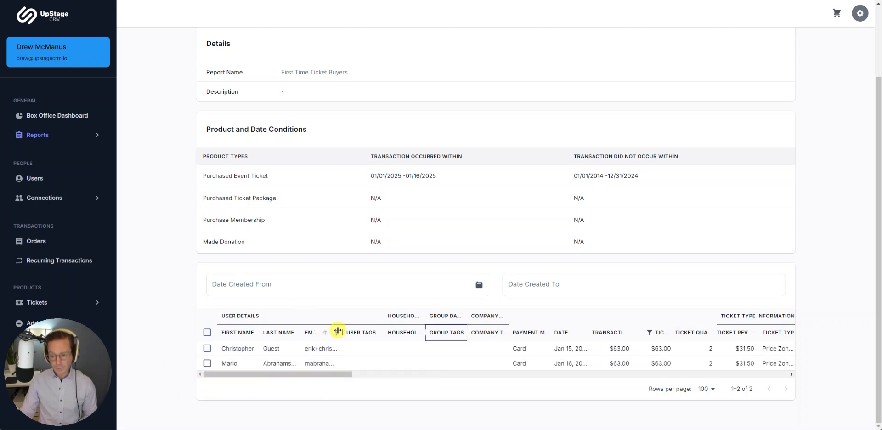
- Select the first buyer row in the filtered table, dated Jan 15, and remove it from the report results
{"action": "scroll", "coordinate": [616, 168], "scroll_direction": "up", "scroll_amount": 2}
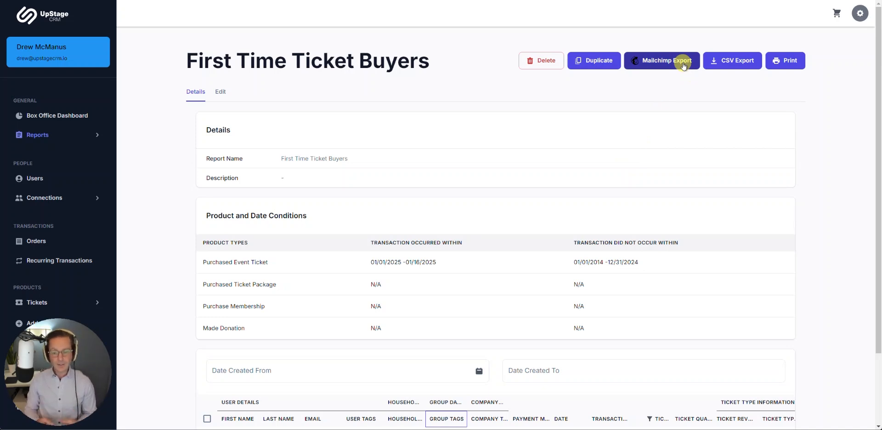
{"action": "scroll", "coordinate": [400, 197], "scroll_direction": "down", "scroll_amount": 2}
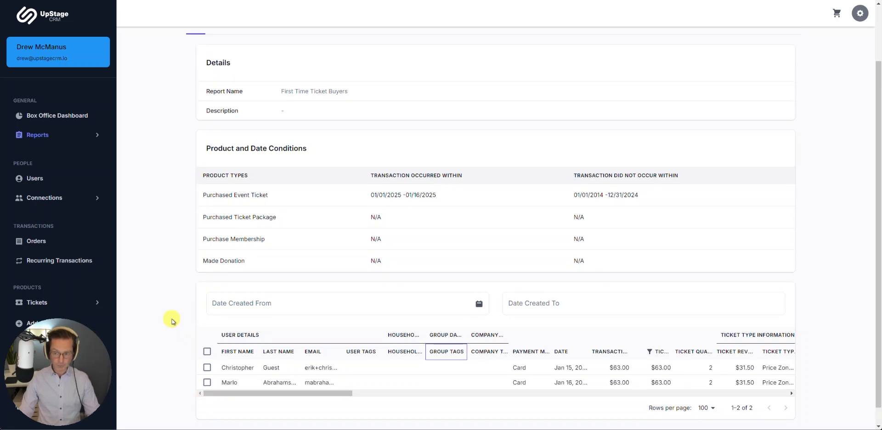
{"action": "scroll", "coordinate": [174, 321], "scroll_direction": "up", "scroll_amount": 2}
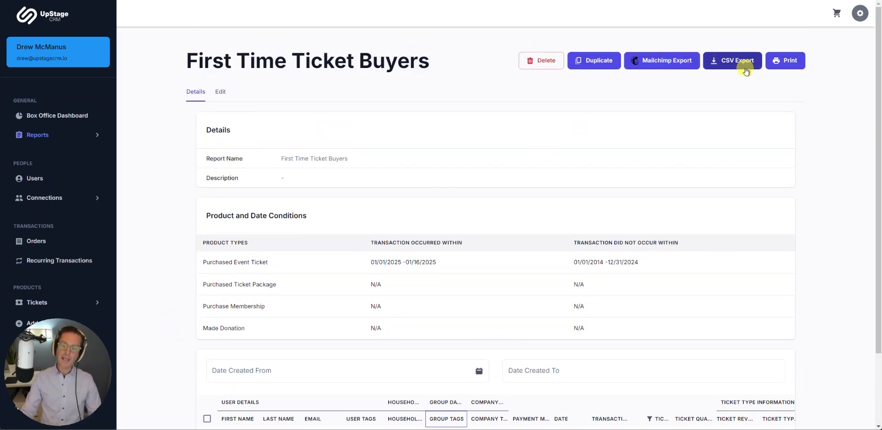
{"action": "scroll", "coordinate": [239, 285], "scroll_direction": "down", "scroll_amount": 2}
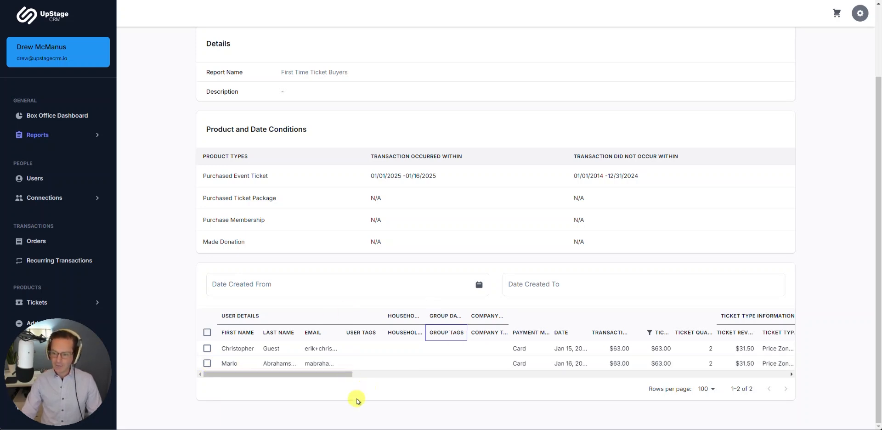
{"action": "left_click", "coordinate": [208, 350]}
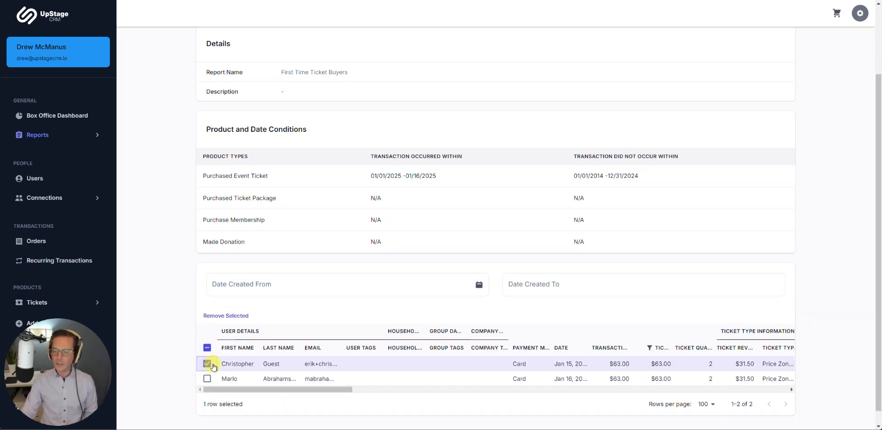
{"action": "left_click", "coordinate": [231, 317]}
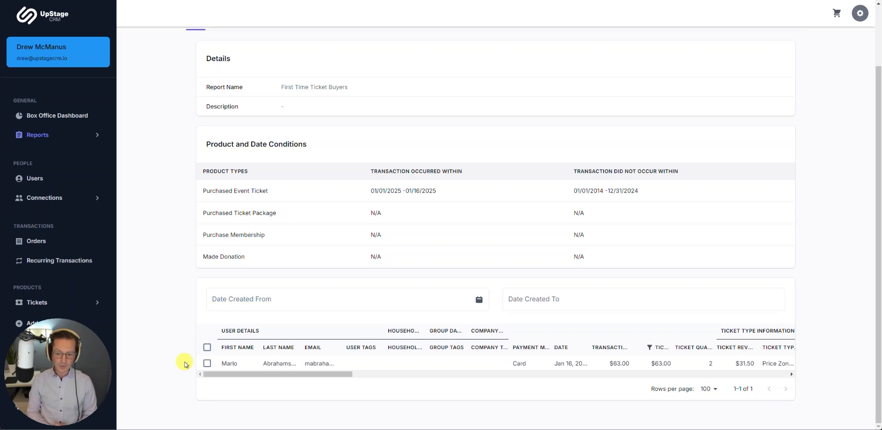
- Open the First Time Ticket Buyers report for editing and add a second, empty date range under Purchased a ticket within
{"action": "scroll", "coordinate": [173, 225], "scroll_direction": "up", "scroll_amount": 2}
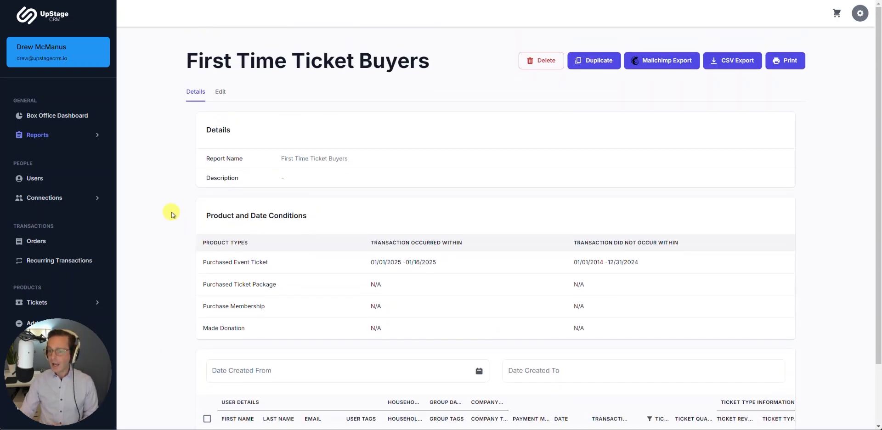
{"action": "left_click", "coordinate": [220, 92]}
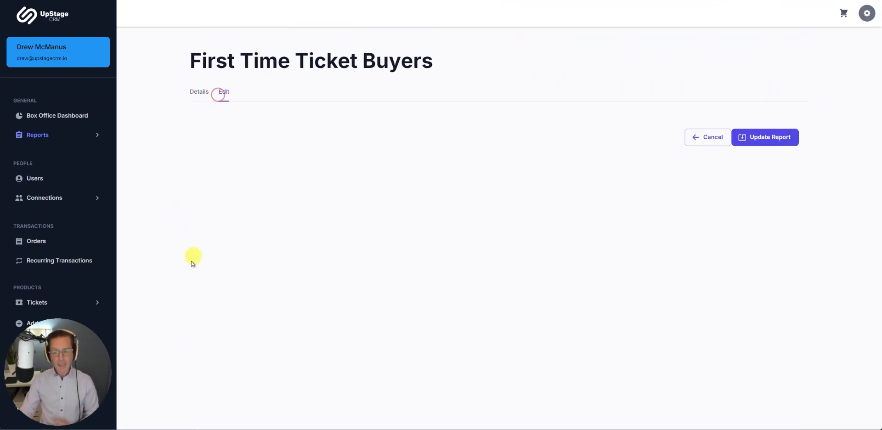
{"action": "scroll", "coordinate": [183, 289], "scroll_direction": "down", "scroll_amount": 10}
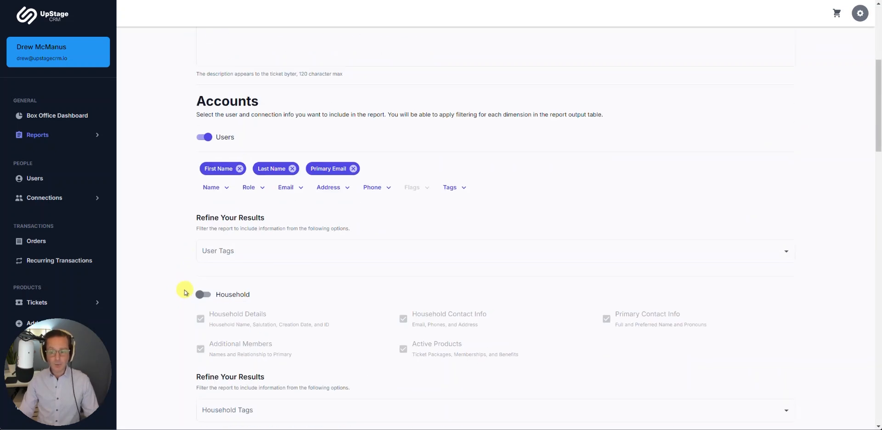
{"action": "scroll", "coordinate": [177, 298], "scroll_direction": "down", "scroll_amount": 18}
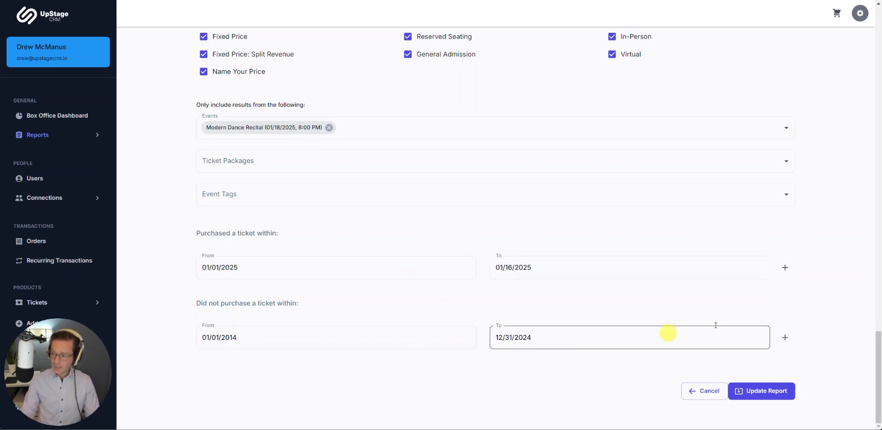
{"action": "left_click", "coordinate": [786, 270]}
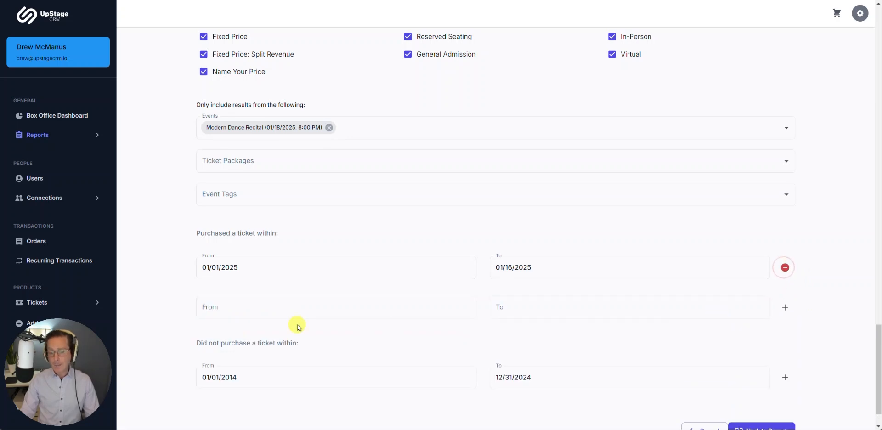